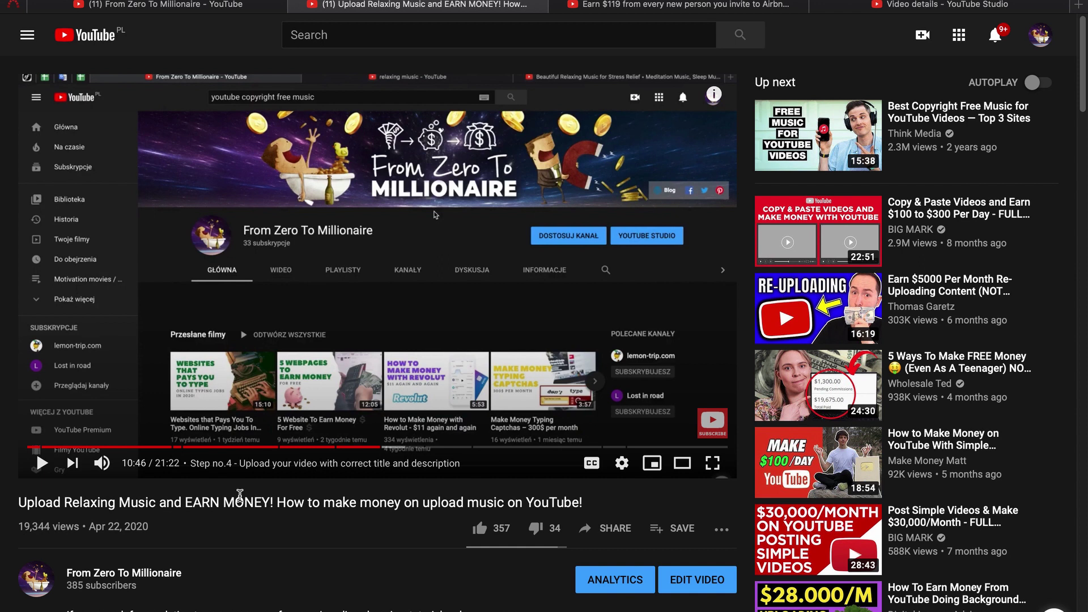
# Step: Examine the timestamped video timeline in the description of the relaxing music video
pyautogui.scroll(-7, 239, 495)
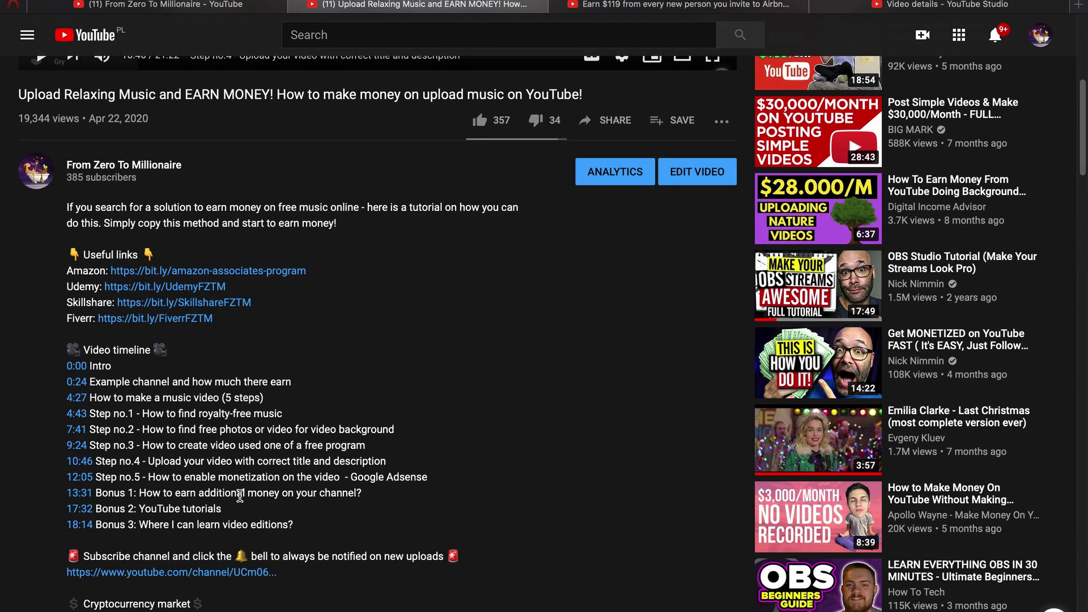
pyautogui.moveTo(289, 525); pyautogui.dragTo(56, 366)
pyautogui.click(251, 423)
pyautogui.moveTo(107, 383); pyautogui.dragTo(176, 385)
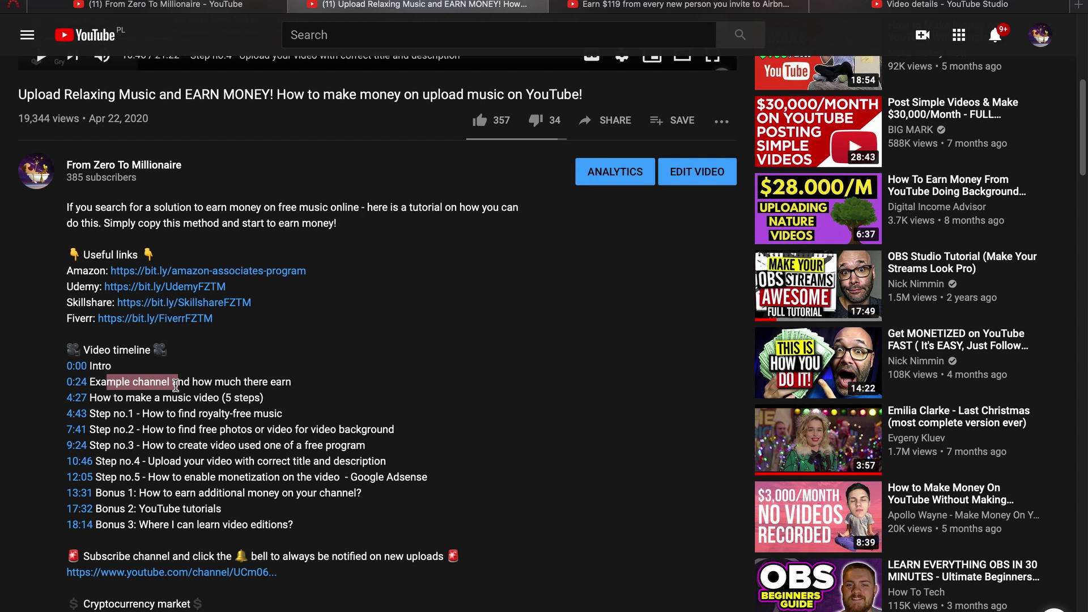
pyautogui.moveTo(231, 492); pyautogui.dragTo(166, 425)
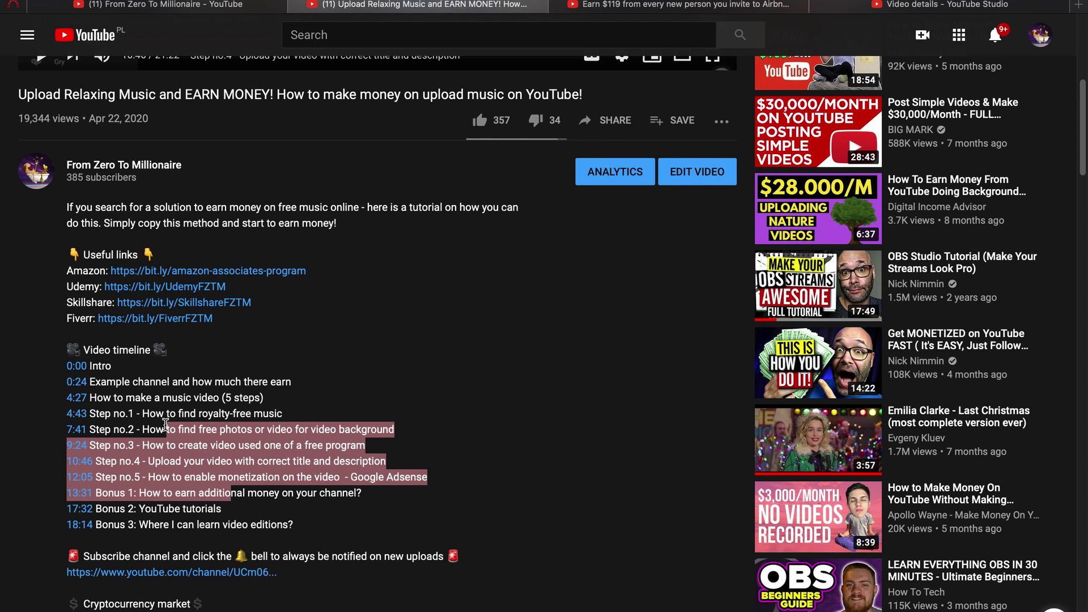
pyautogui.click(165, 424)
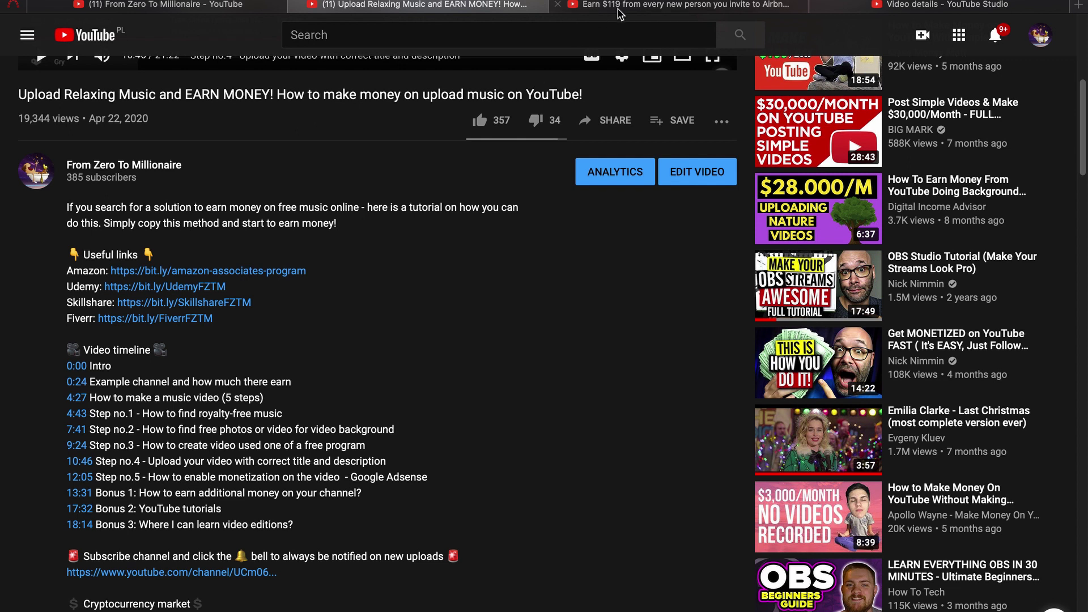
# Step: Switch to the Airbnb referral video and check its progress bar and description for chapters or timestamps
pyautogui.click(639, 6)
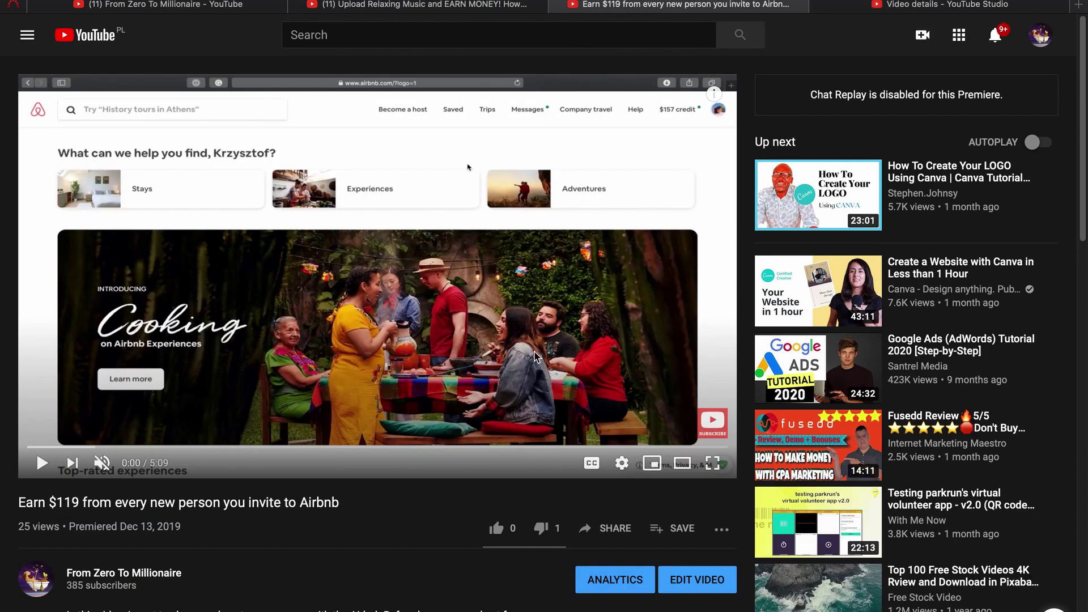
pyautogui.moveTo(31, 448); pyautogui.dragTo(653, 447)
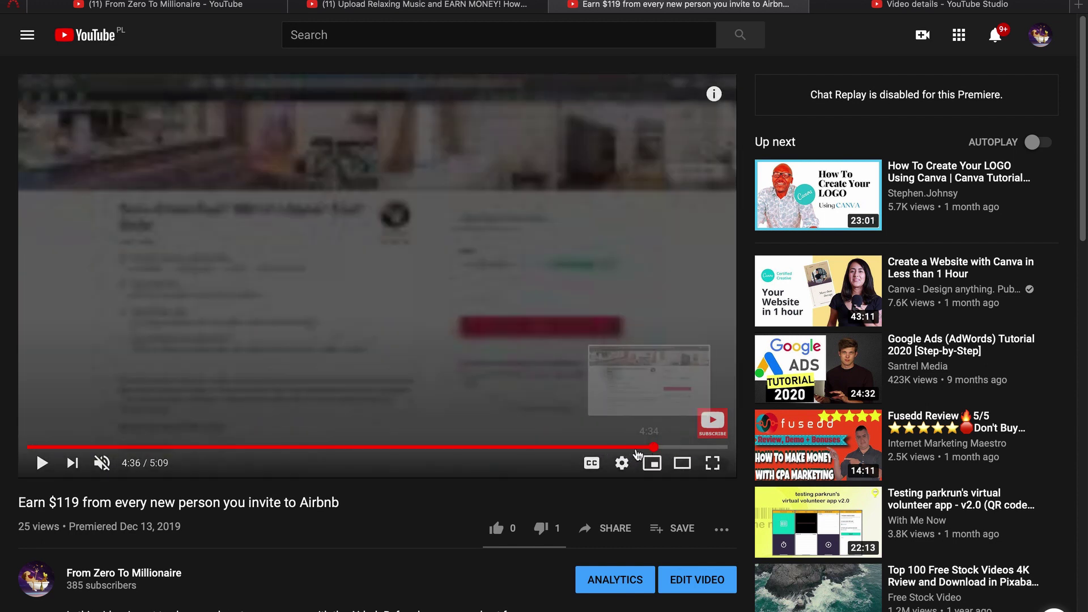
pyautogui.scroll(-3, 345, 512)
pyautogui.scroll(-5, 114, 480)
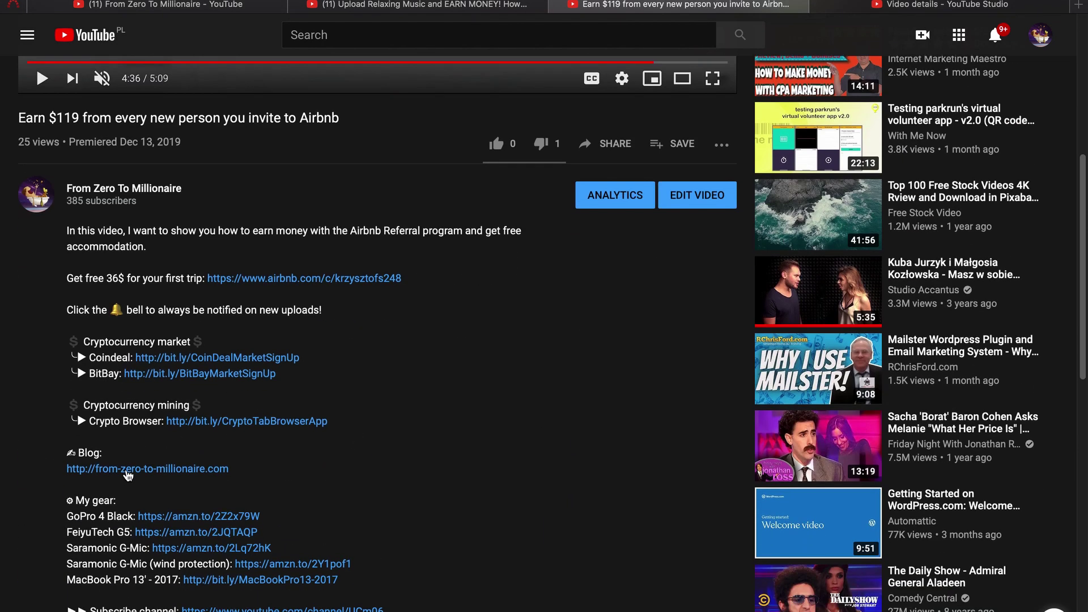
pyautogui.scroll(-2, 189, 260)
pyautogui.scroll(-5, 203, 402)
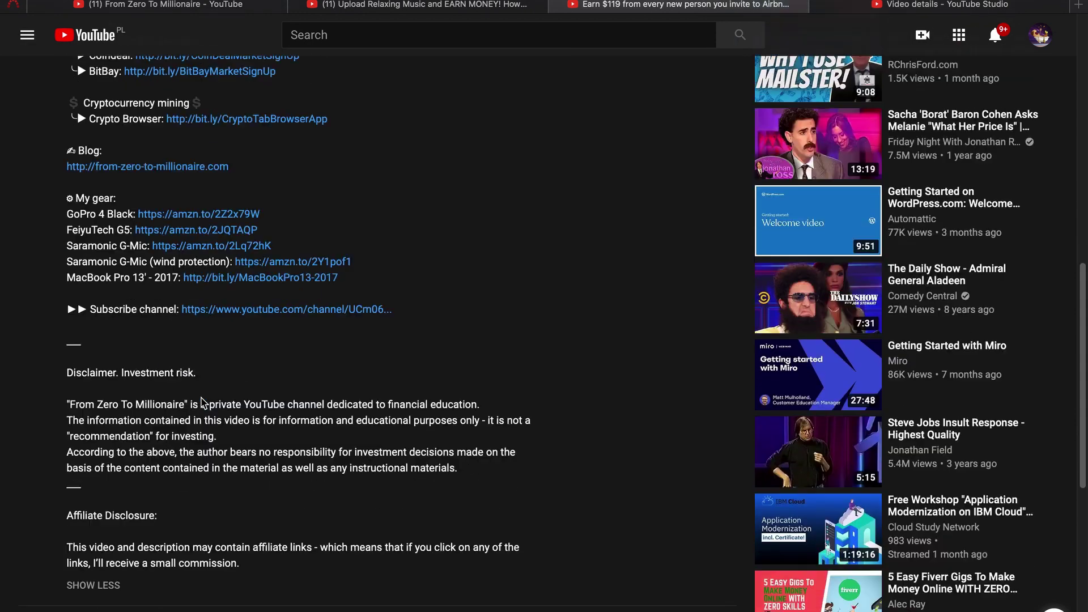
pyautogui.scroll(4, 236, 471)
pyautogui.scroll(7, 232, 443)
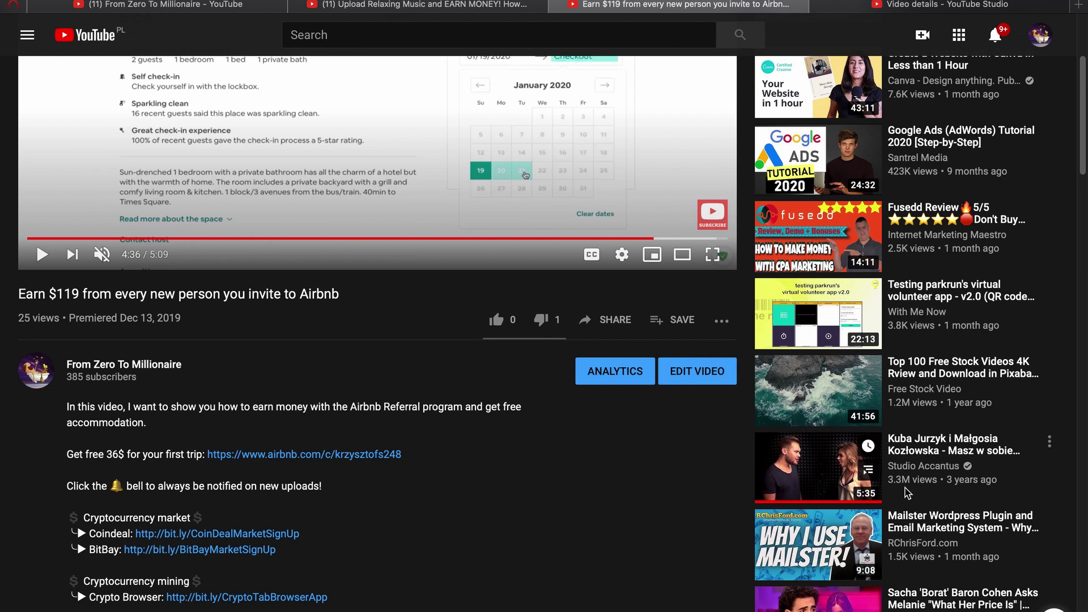
# Step: Open the Airbnb video for editing and add a "Time Code" heading with the line "00:40 Test 1" below the description's first paragraph
pyautogui.click(706, 372)
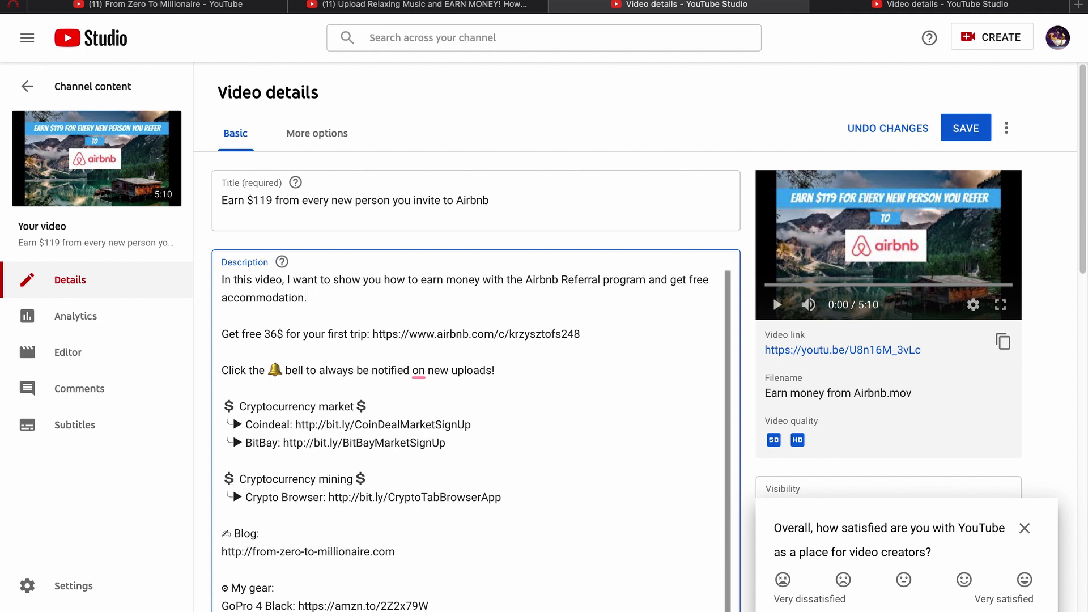
pyautogui.press('Return')
pyautogui.press('Return')
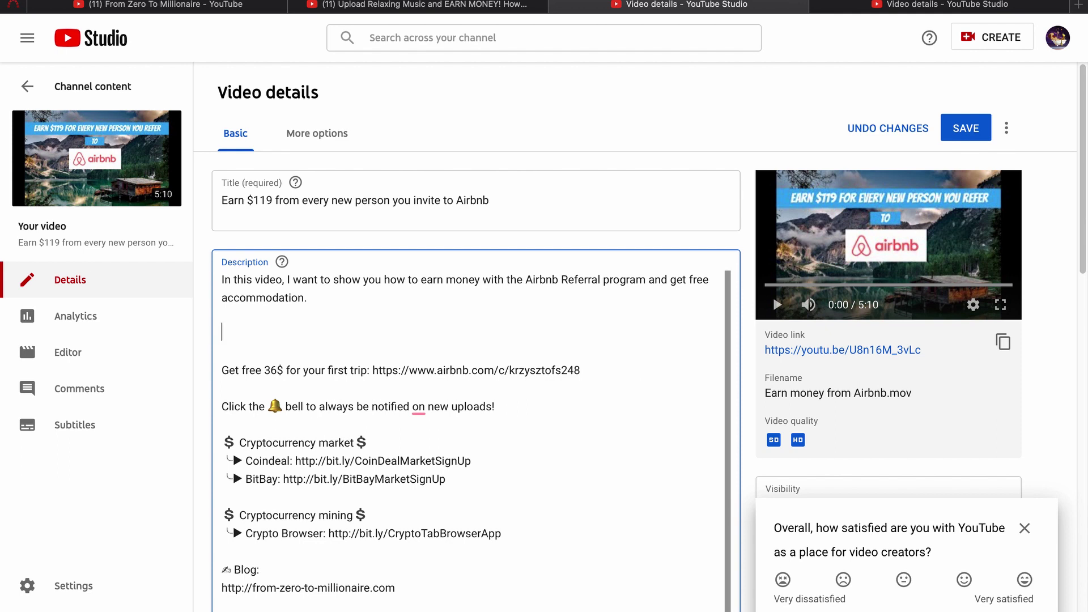
pyautogui.write('Time Code')
pyautogui.press('Return')
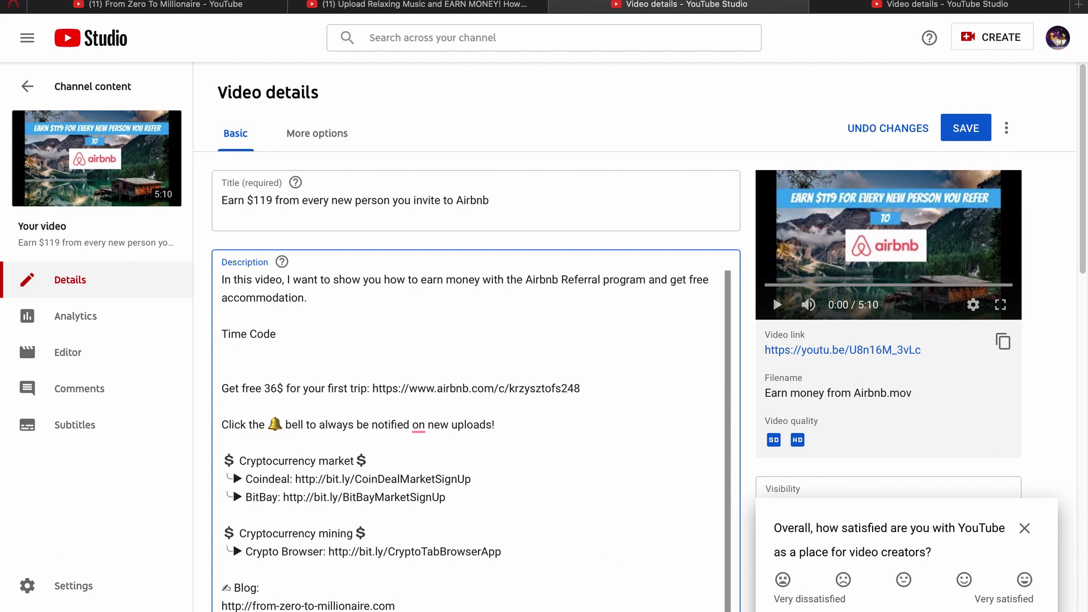
pyautogui.write('00:40 Test 1')
pyautogui.press('Return')
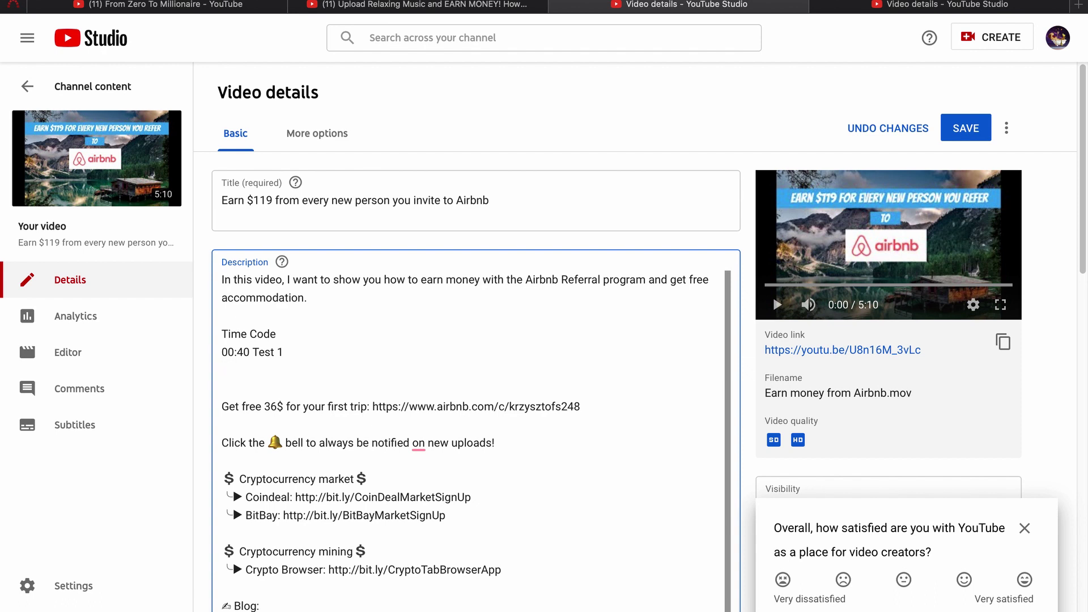
# Step: Add the description lines "01:00 test 2", "02:00 Tets 3" and "03:00 Test 4" below the first timestamp and save the video details
pyautogui.write('1:00 ')
pyautogui.write('tets')
pyautogui.write(' 2')
pyautogui.write('0')
pyautogui.press('Return')
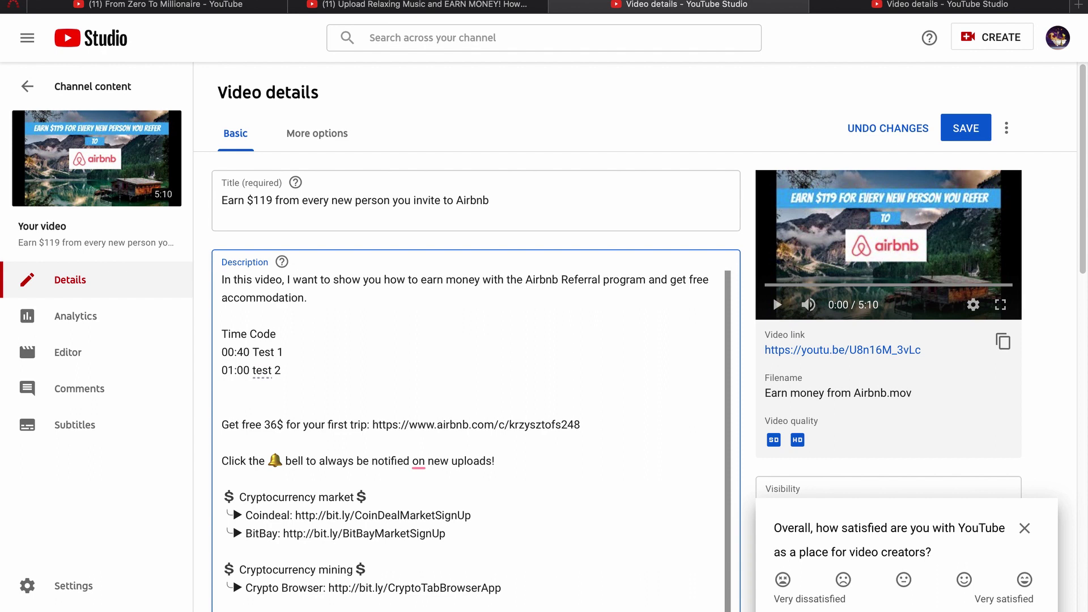
pyautogui.write('02:00 Tets 3')
pyautogui.press('Return')
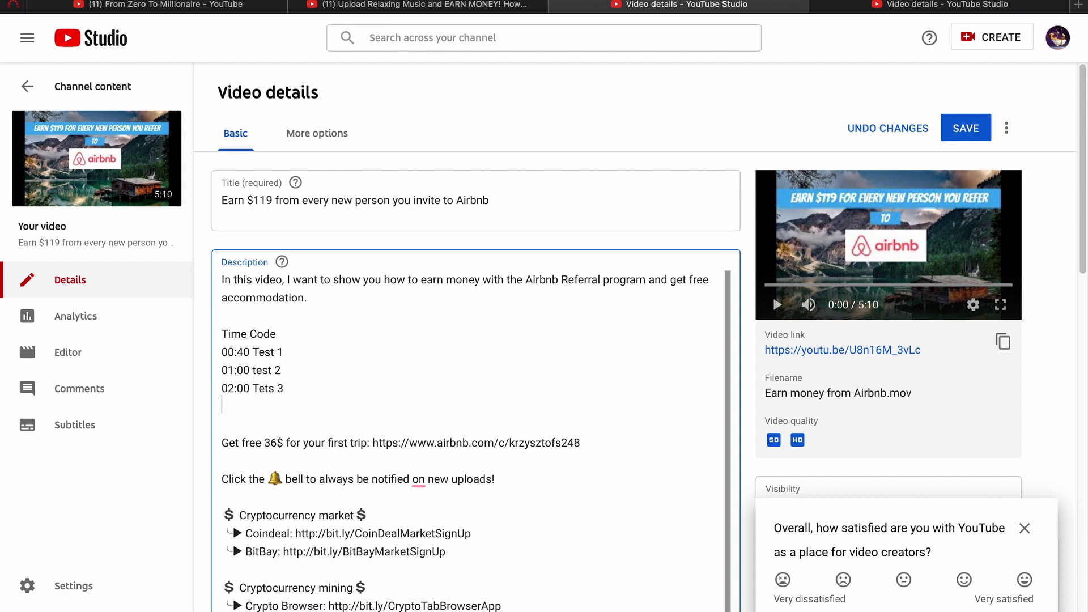
pyautogui.write('03:00 Test 4')
pyautogui.click(956, 129)
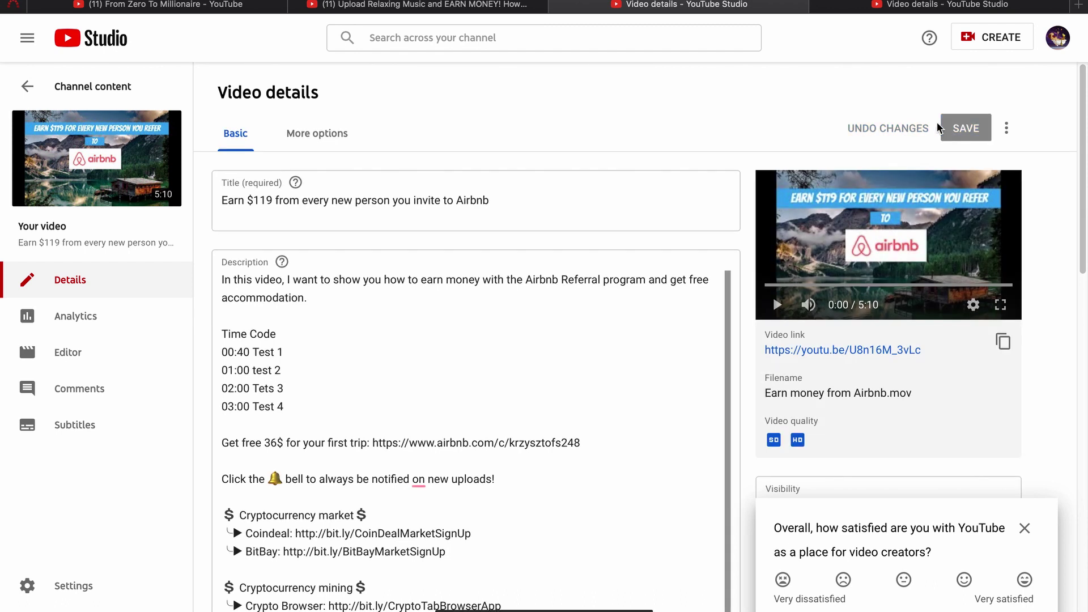
# Step: Open the video's watch page, check the progress bar for chapters and follow the 01:00 timestamp in the description
pyautogui.click(812, 350)
pyautogui.click(772, 6)
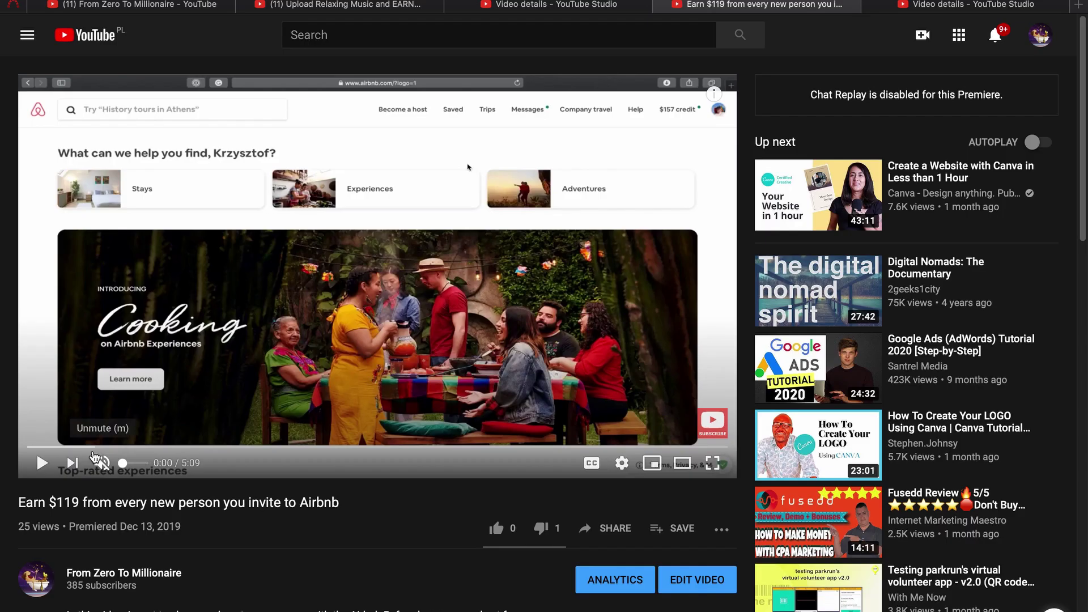
pyautogui.moveTo(85, 447); pyautogui.dragTo(419, 449)
pyautogui.scroll(-5, 114, 420)
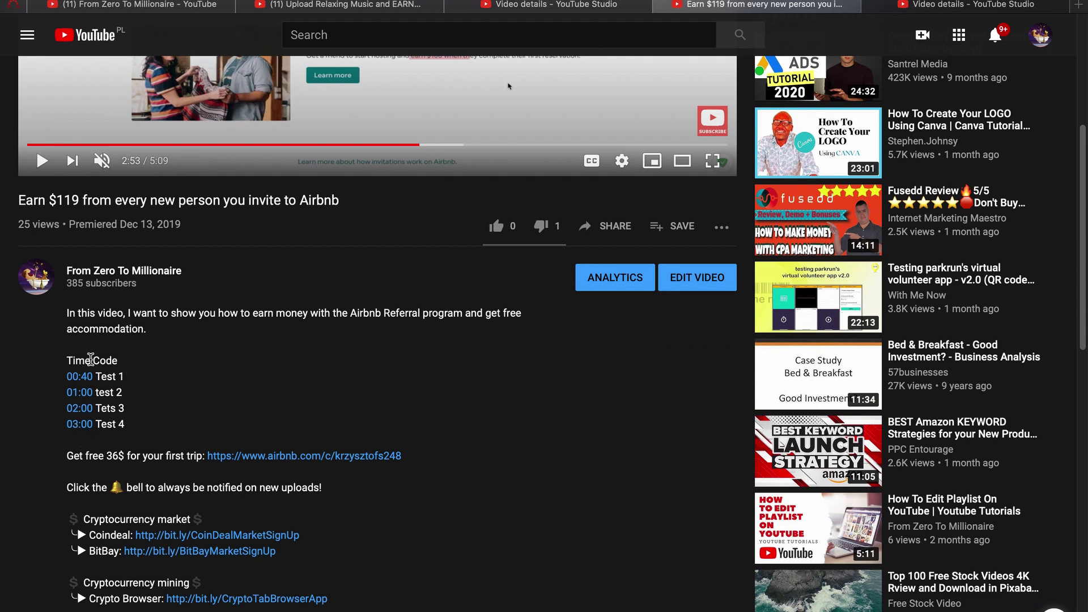
pyautogui.click(81, 393)
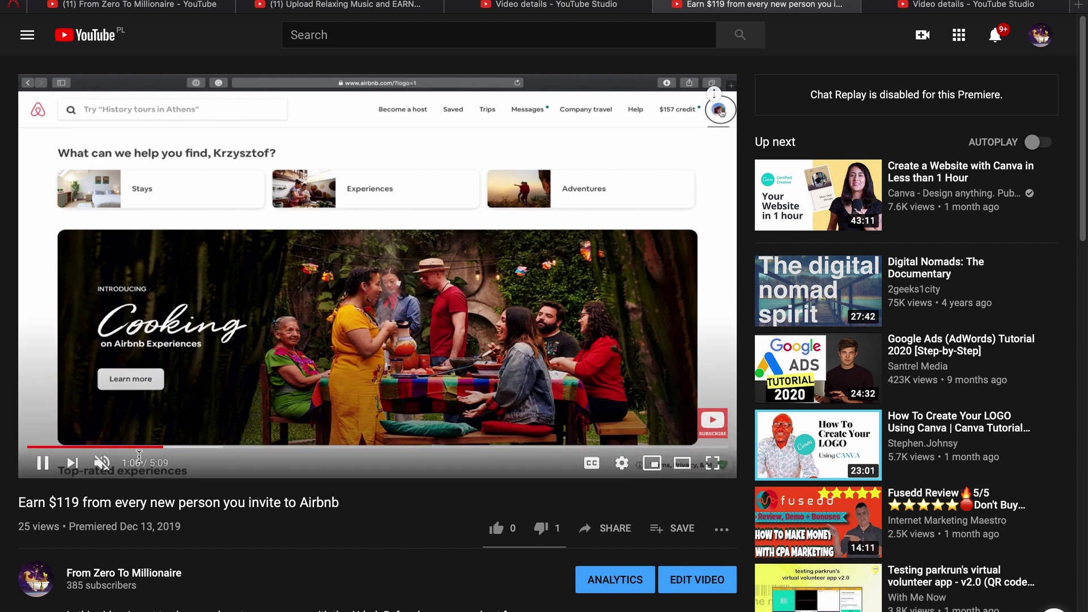
# Step: Insert the line "00:00 Intro" directly below the "Time Code" heading in the video's description and save the changes
pyautogui.click(598, 9)
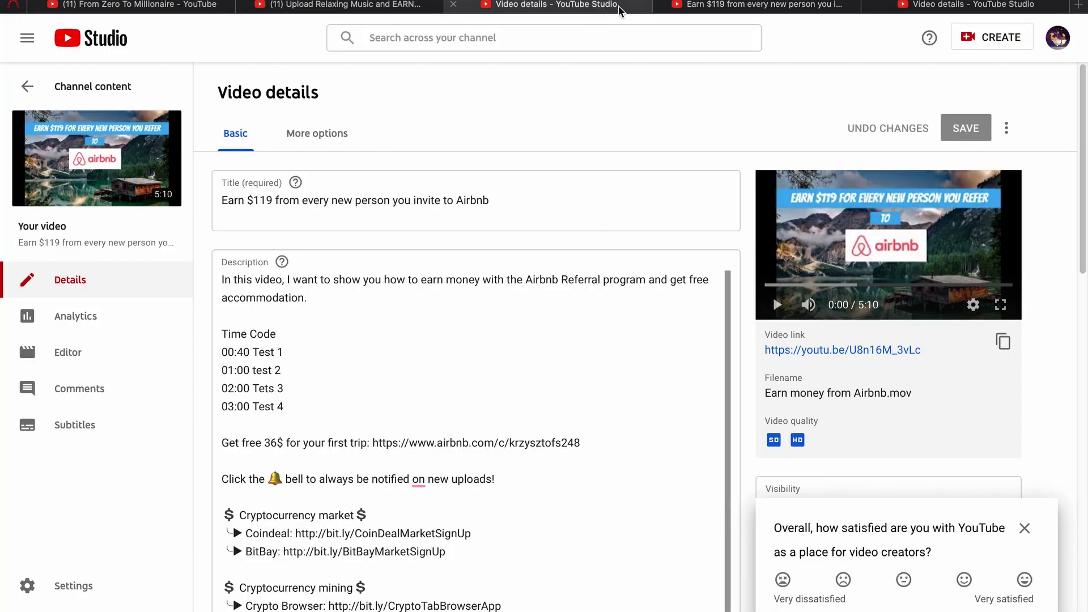
pyautogui.click(303, 336)
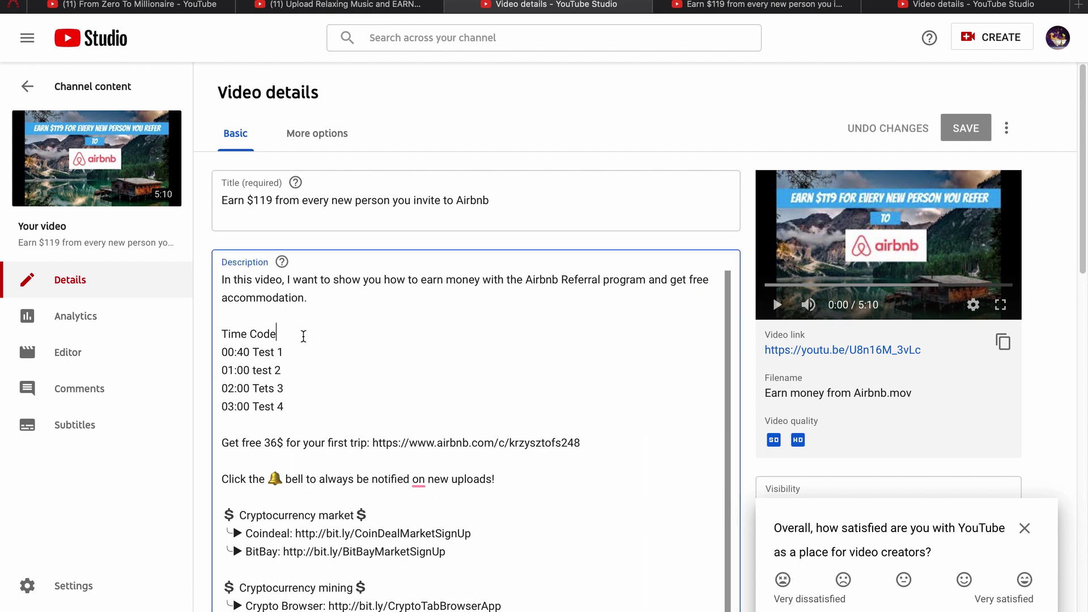
pyautogui.press('Return')
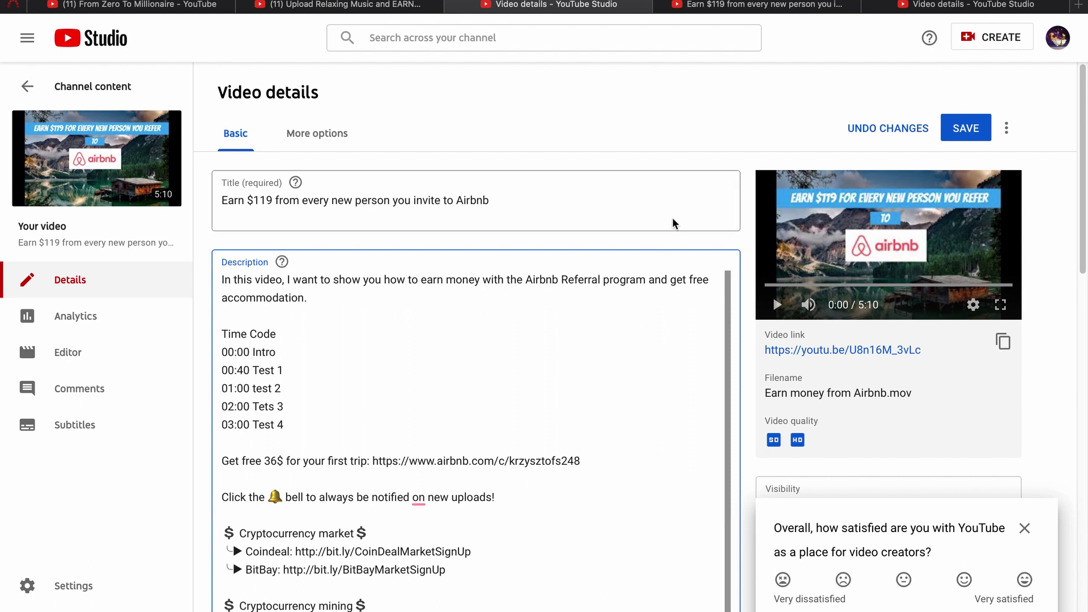
pyautogui.click(975, 130)
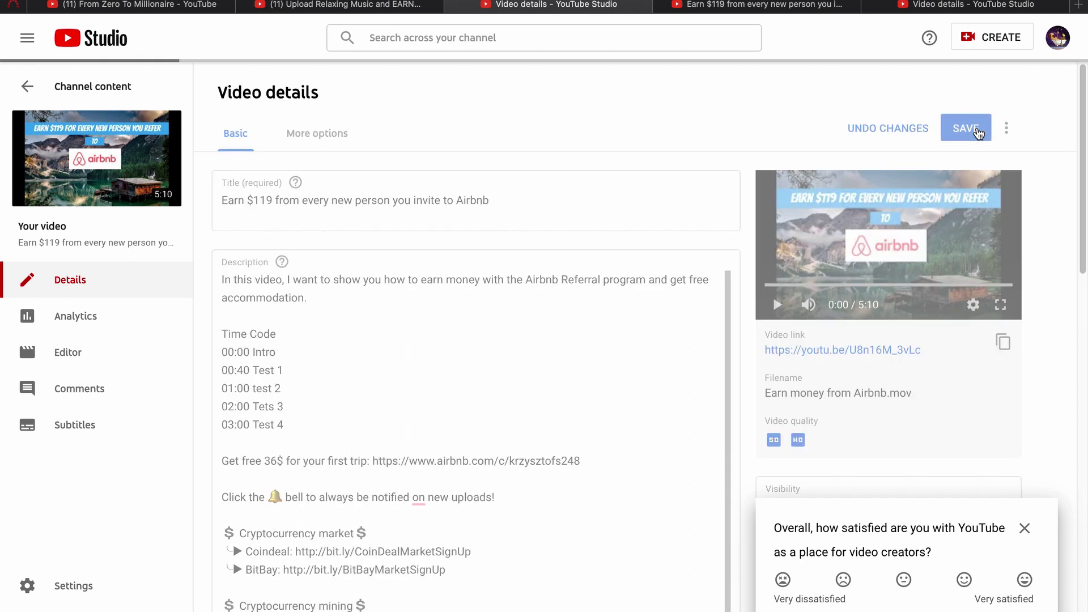
# Step: Return to the video's watch page, scrub through the progress bar's chapters and expand the description to view its timestamps
pyautogui.click(787, 7)
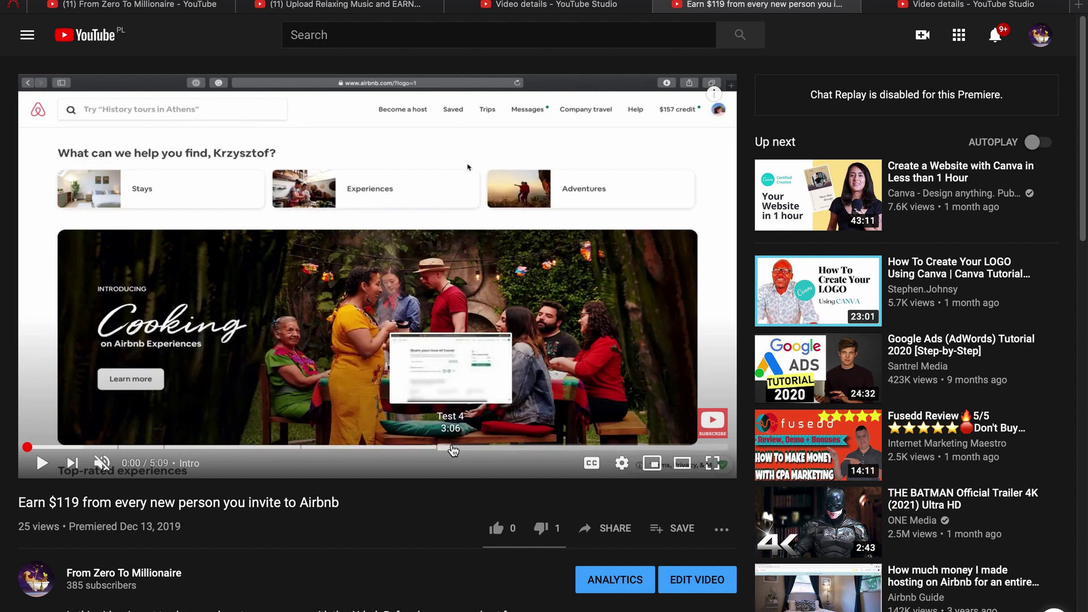
pyautogui.moveTo(27, 446); pyautogui.dragTo(78, 447)
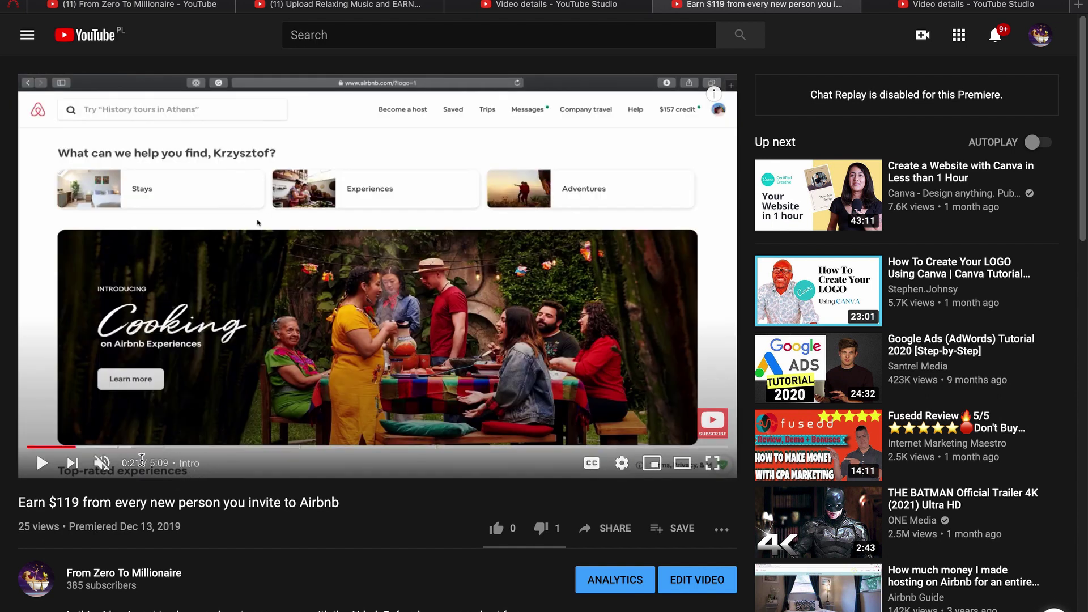
pyautogui.moveTo(85, 447); pyautogui.dragTo(620, 448)
pyautogui.scroll(-4, 316, 546)
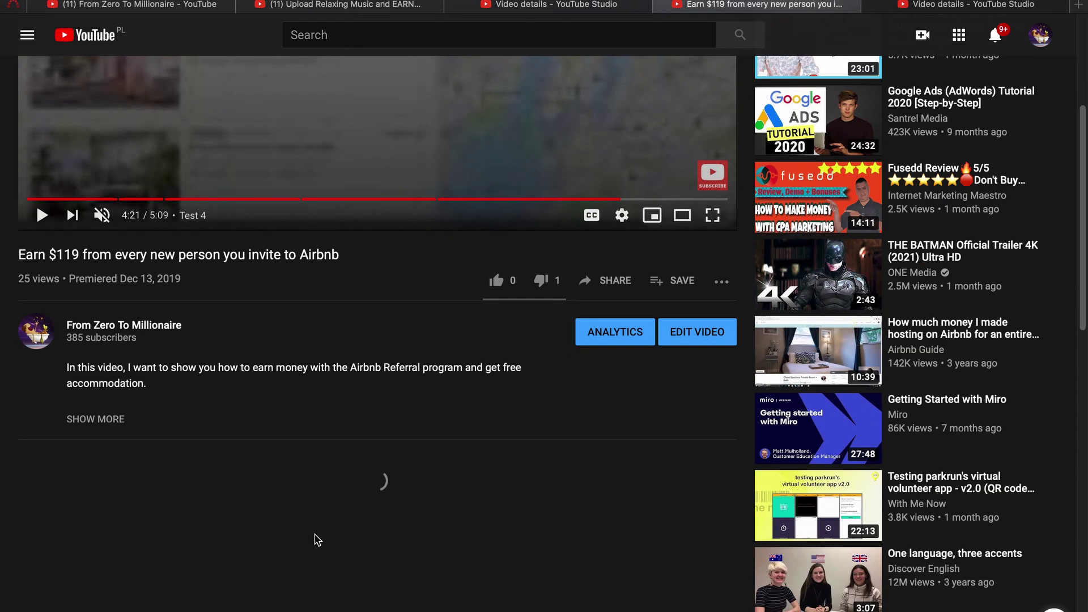
pyautogui.click(85, 420)
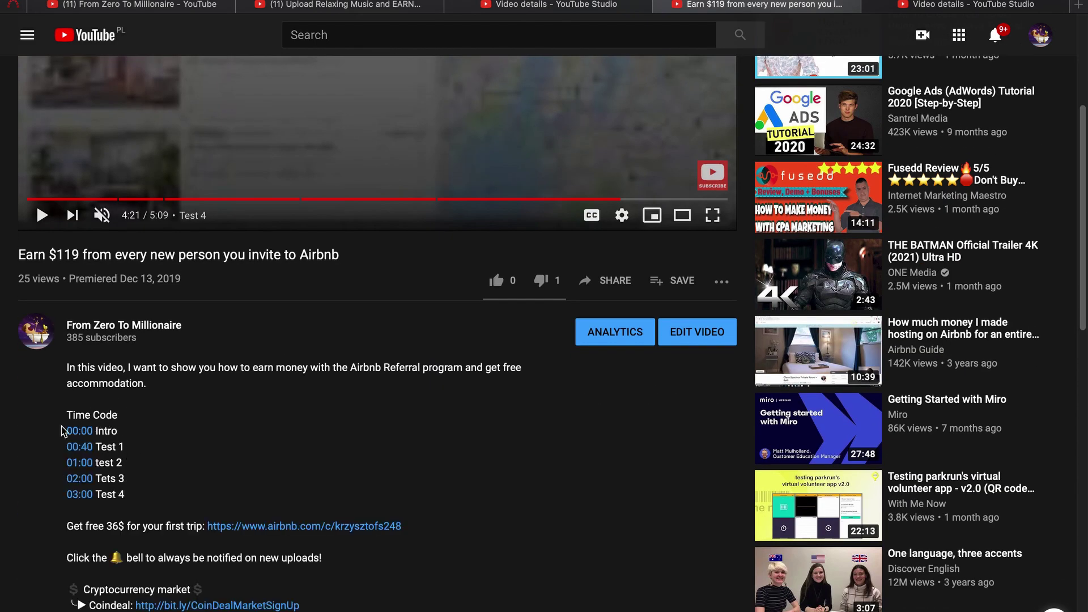